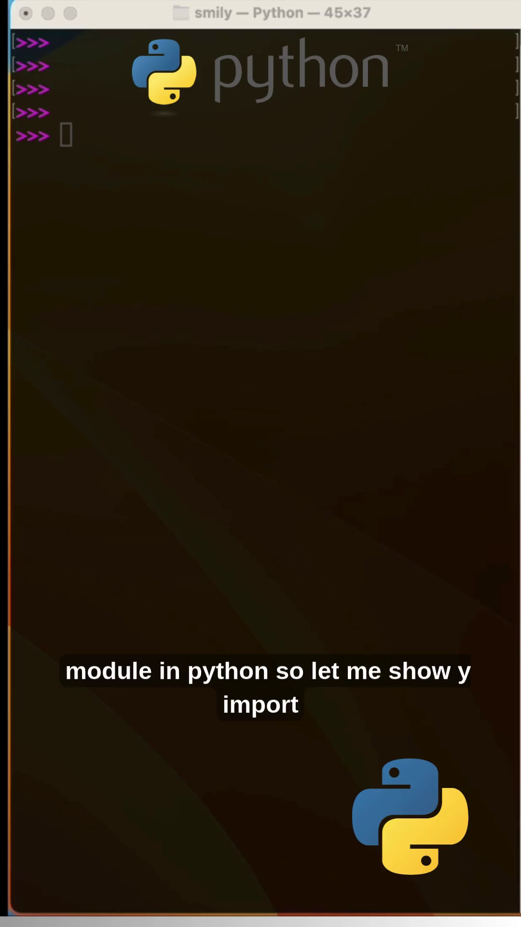
# - Import the calendar module and print calendar.month(2025,3), fixing a misspelled function name
pyautogui.click(118, 125)
pyautogui.write('im')
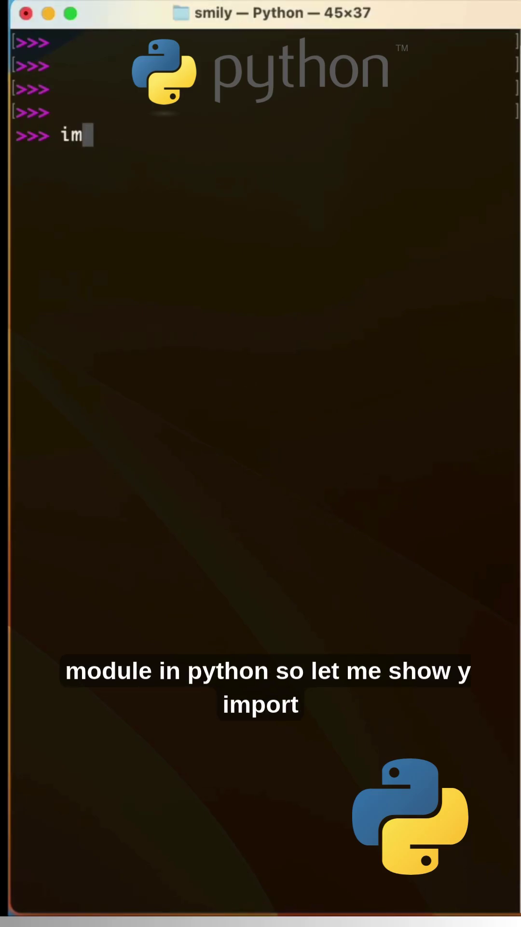
pyautogui.write('port cal')
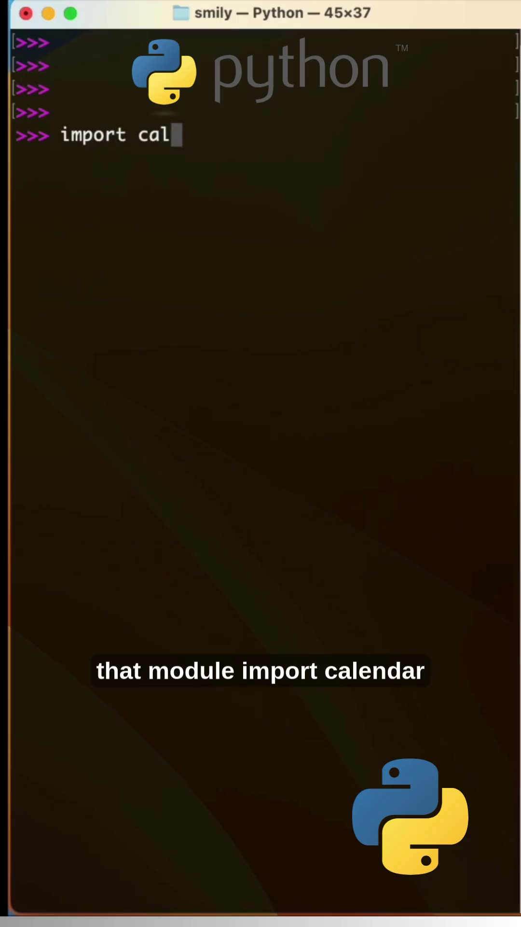
pyautogui.write('endar')
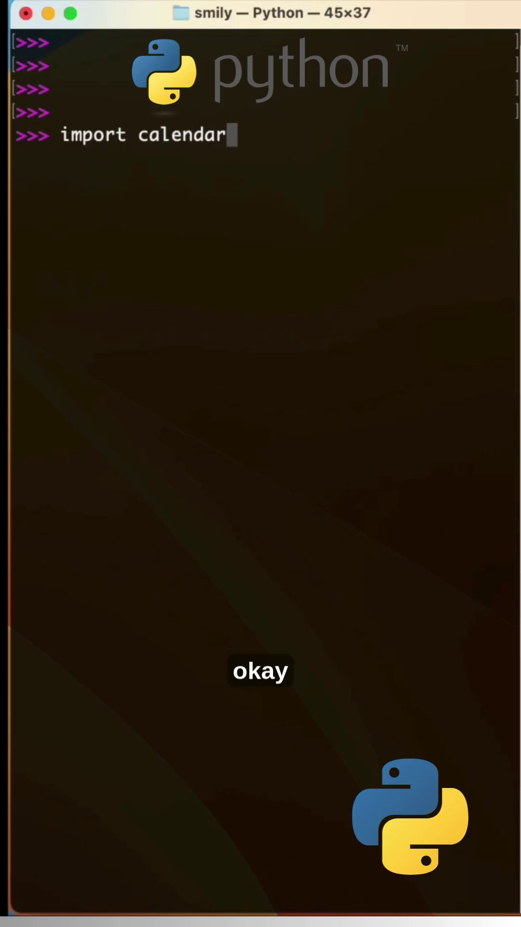
pyautogui.press('Return')
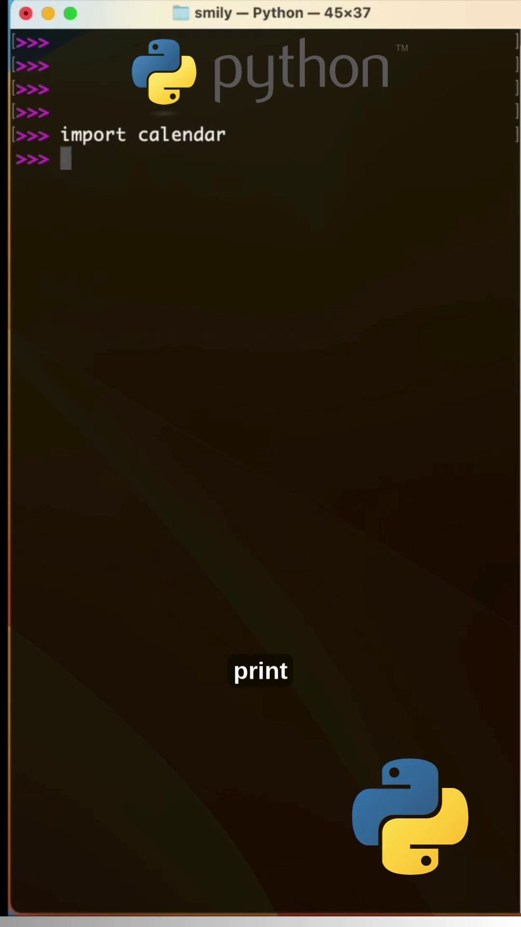
pyautogui.write('print(')
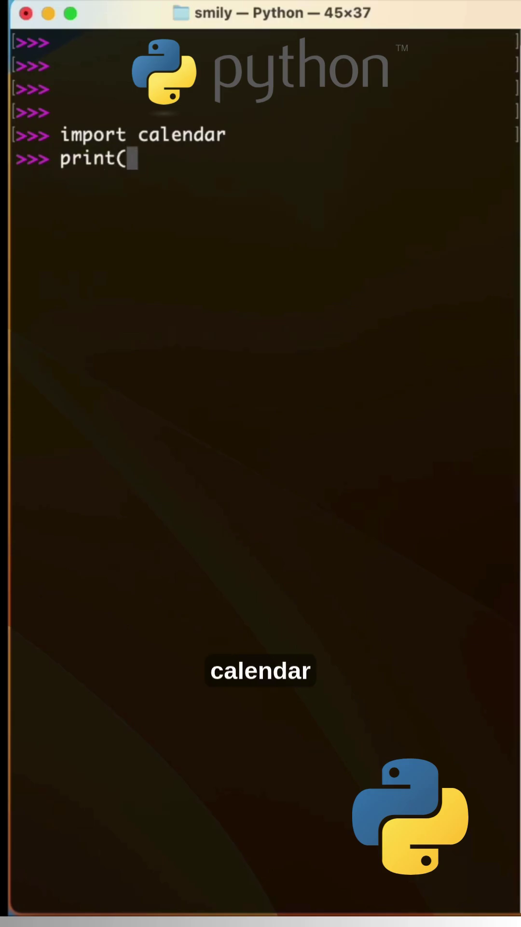
pyautogui.write('cal')
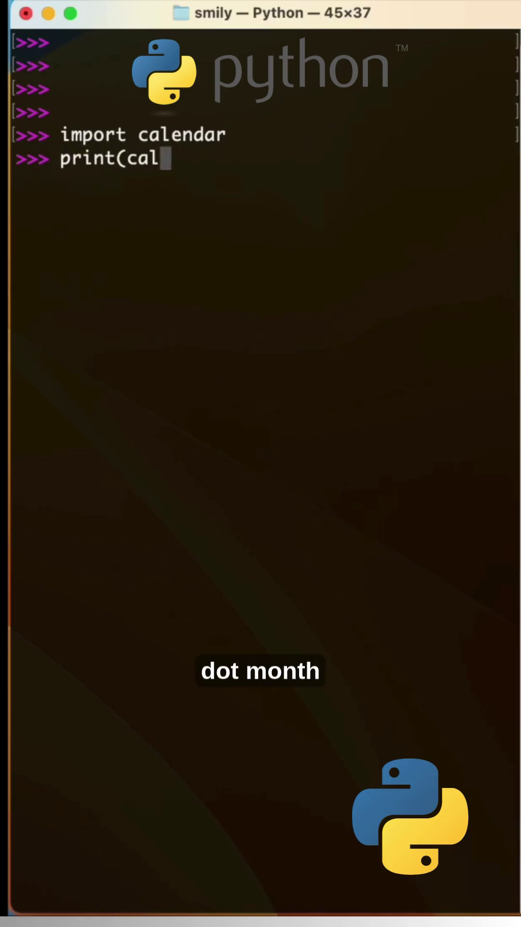
pyautogui.write('endar.mo')
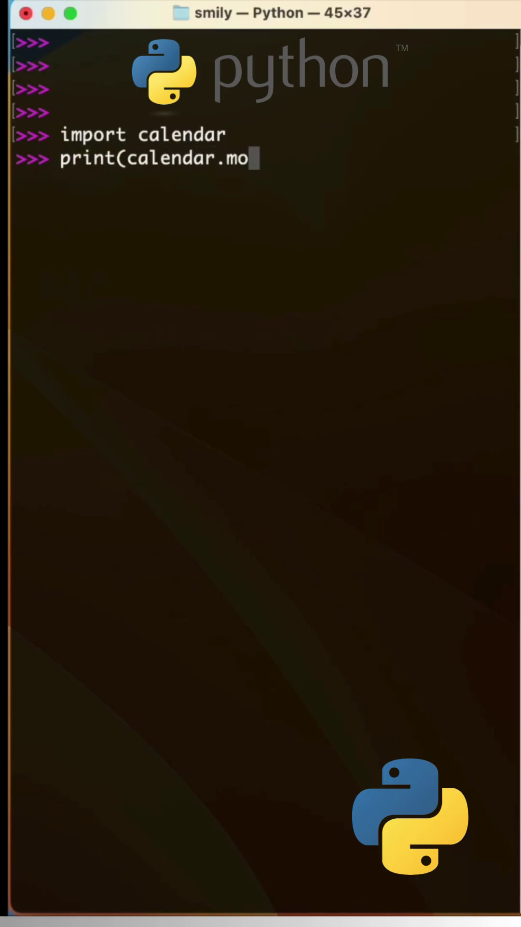
pyautogui.write('nht')
pyautogui.press('BackSpace')
pyautogui.press('BackSpace')
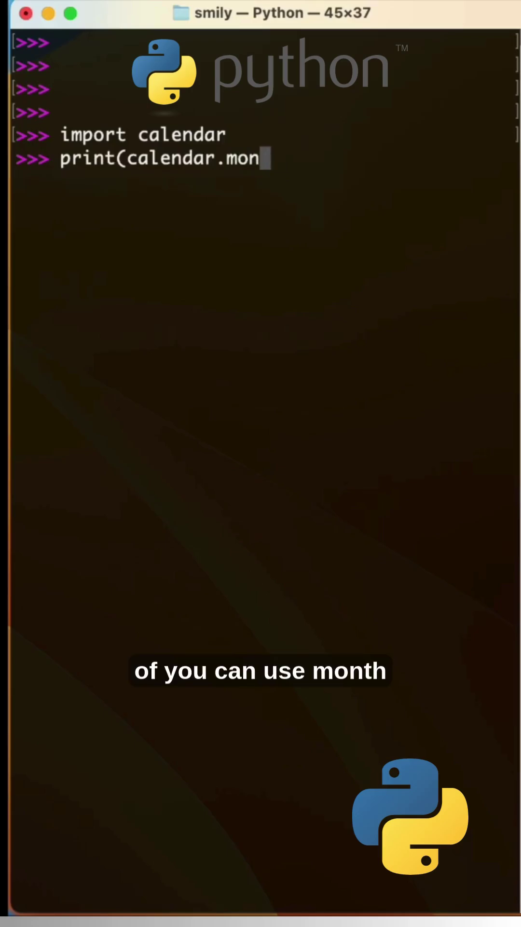
pyautogui.write('th(202')
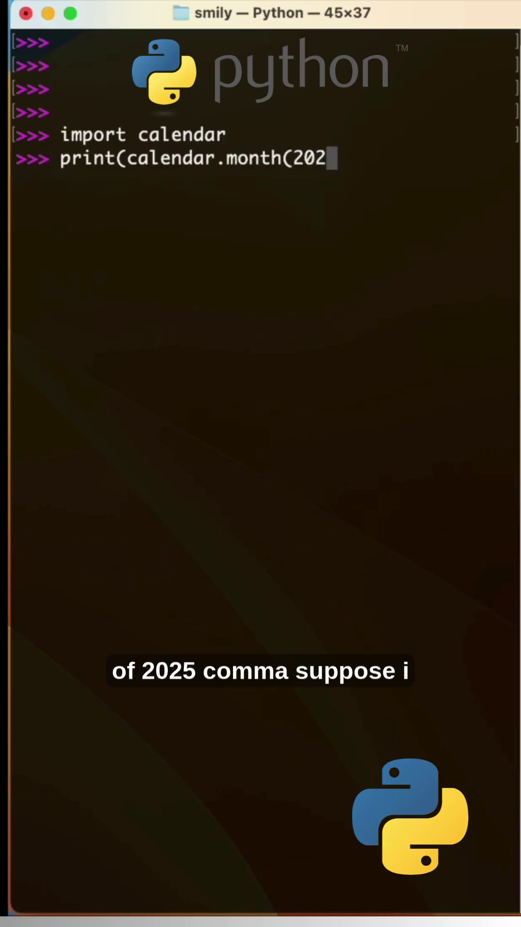
pyautogui.write('5,')
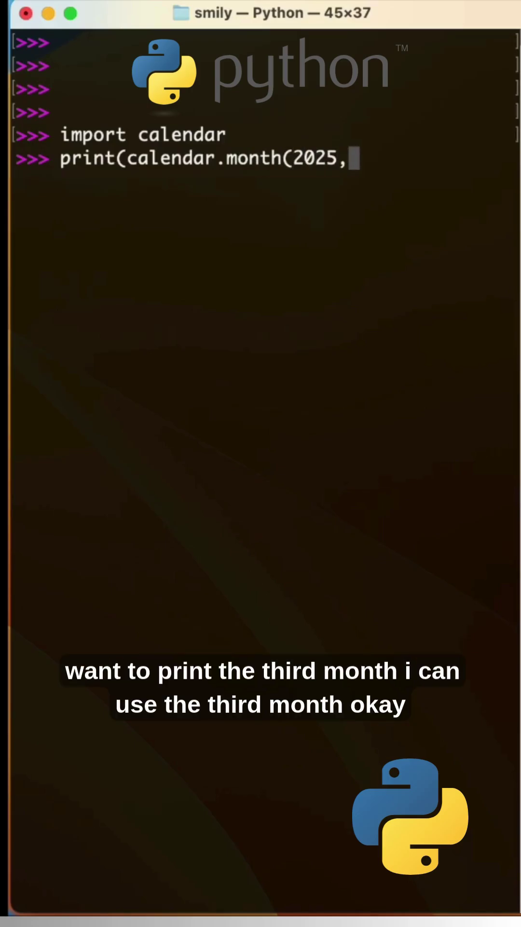
pyautogui.write('3))')
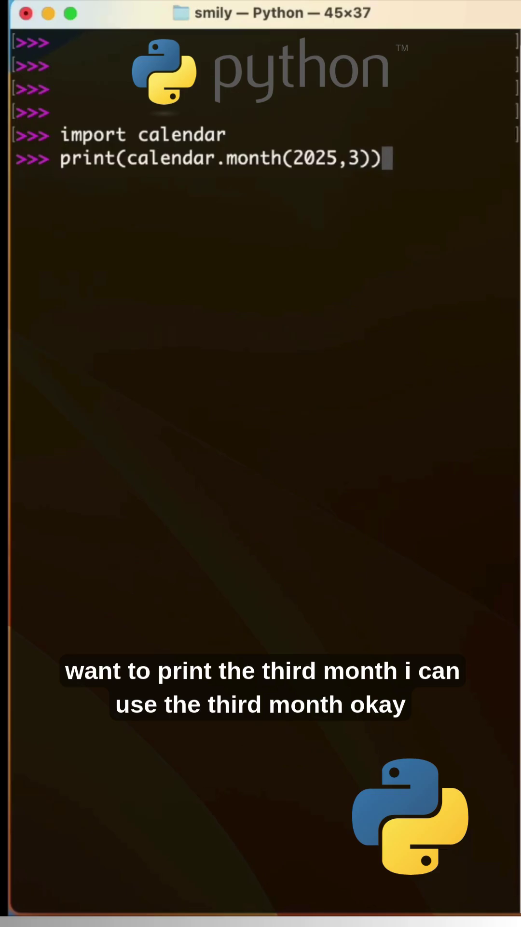
pyautogui.press('Return')
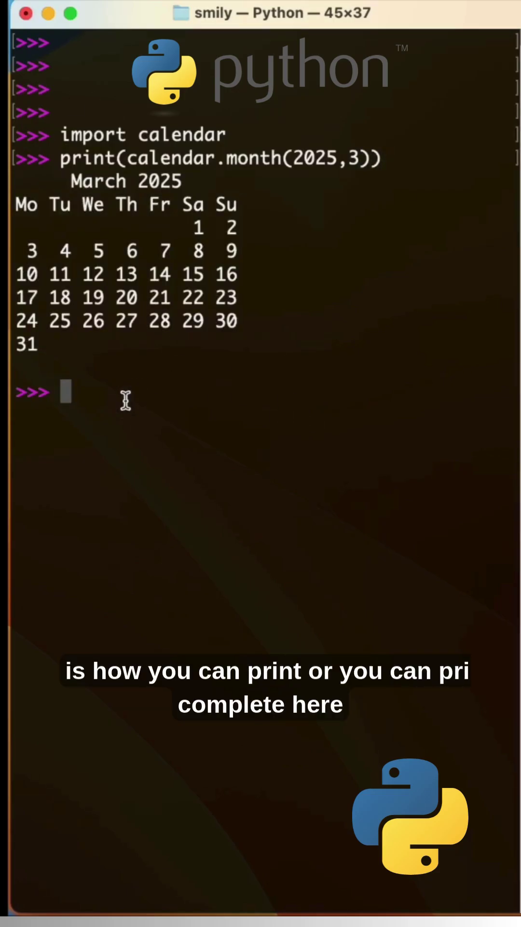
pyautogui.write('print(')
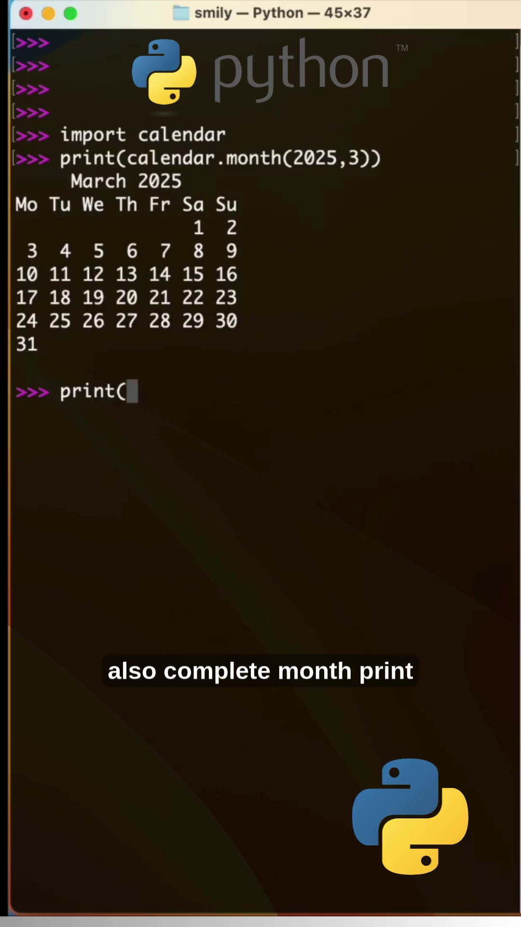
pyautogui.write('cale')
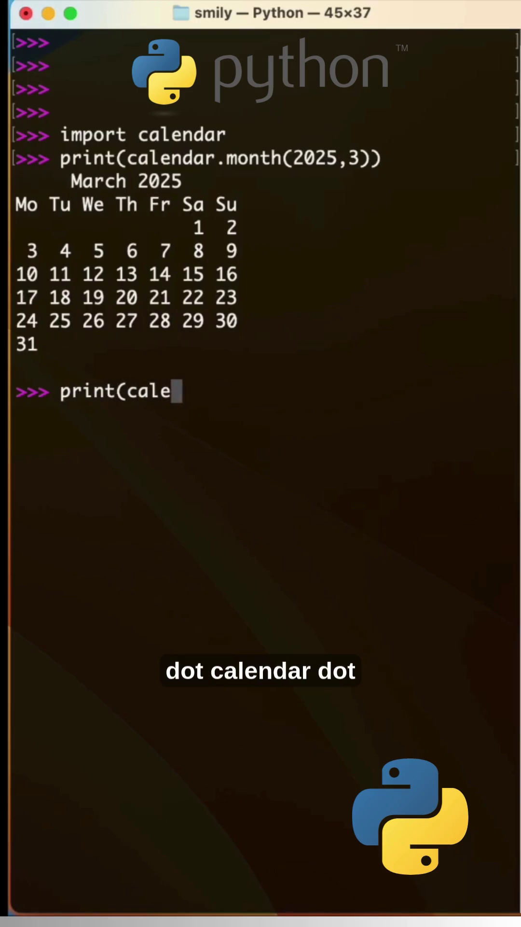
pyautogui.write('ndar.')
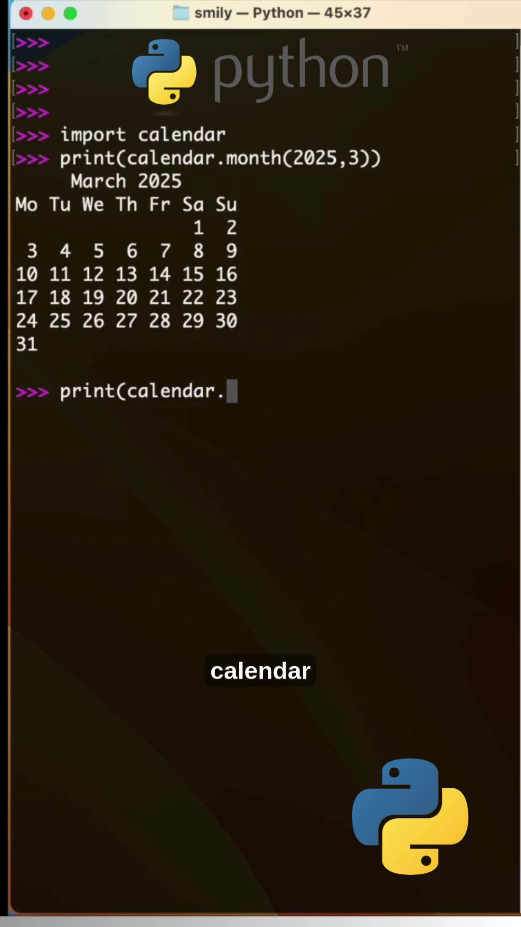
pyautogui.write('calenda')
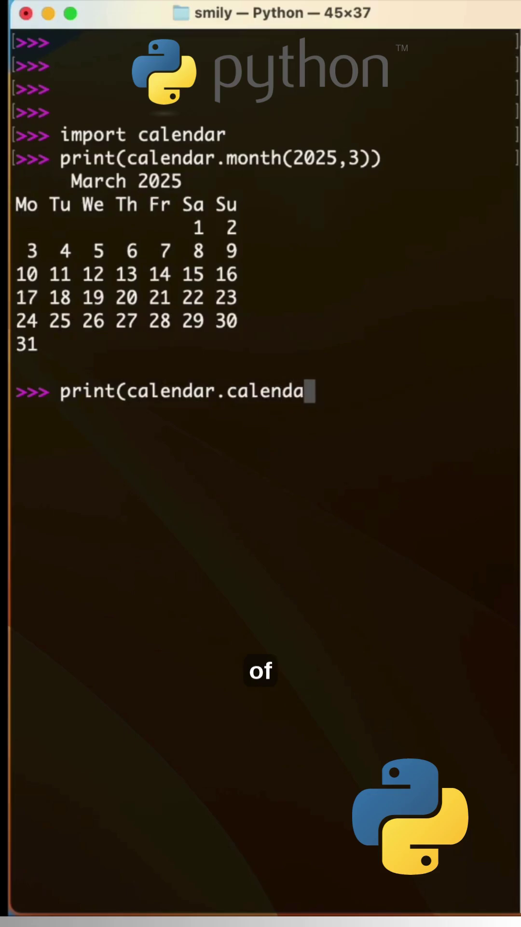
pyautogui.write('r(2')
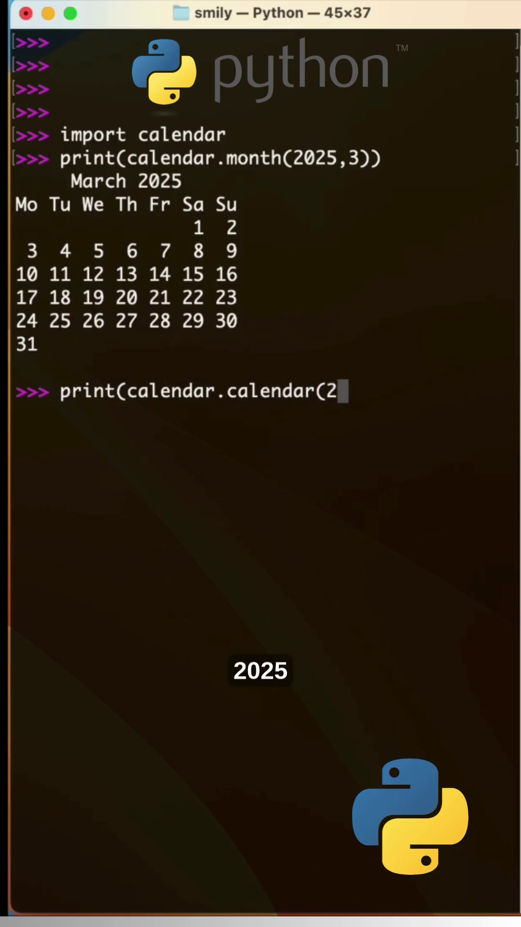
pyautogui.write('025))')
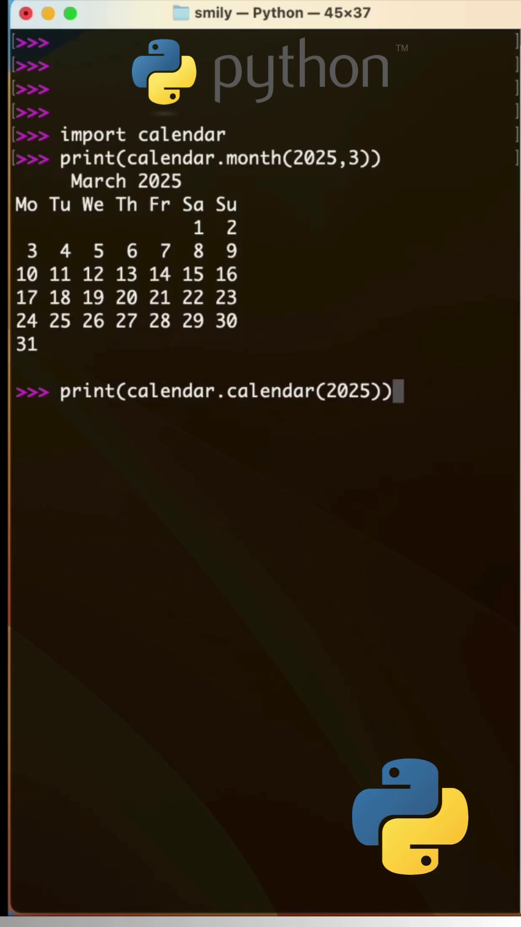
# - Print the full 2025 calendar with print(calendar.calendar(2025))
pyautogui.press('Return')
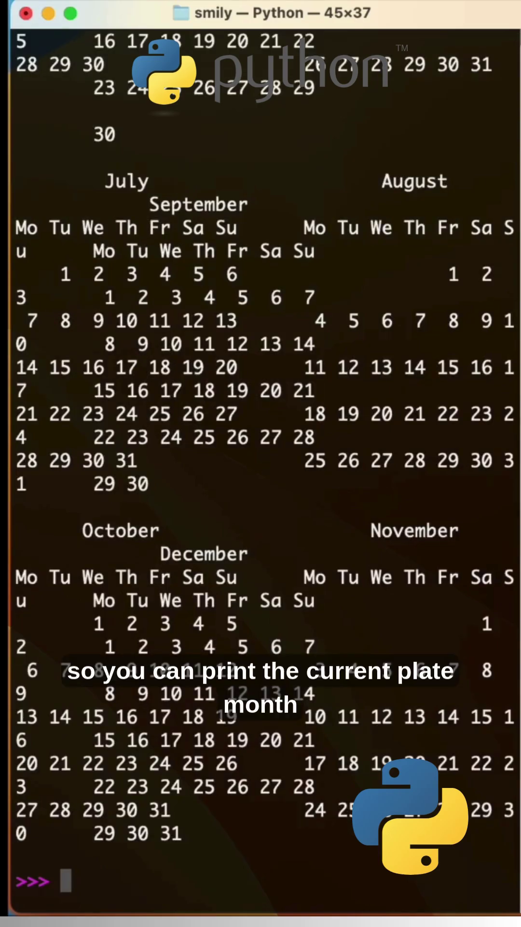
pyautogui.scroll(3, 297, 390)
pyautogui.scroll(6, 305, 427)
pyautogui.scroll(2, 305, 427)
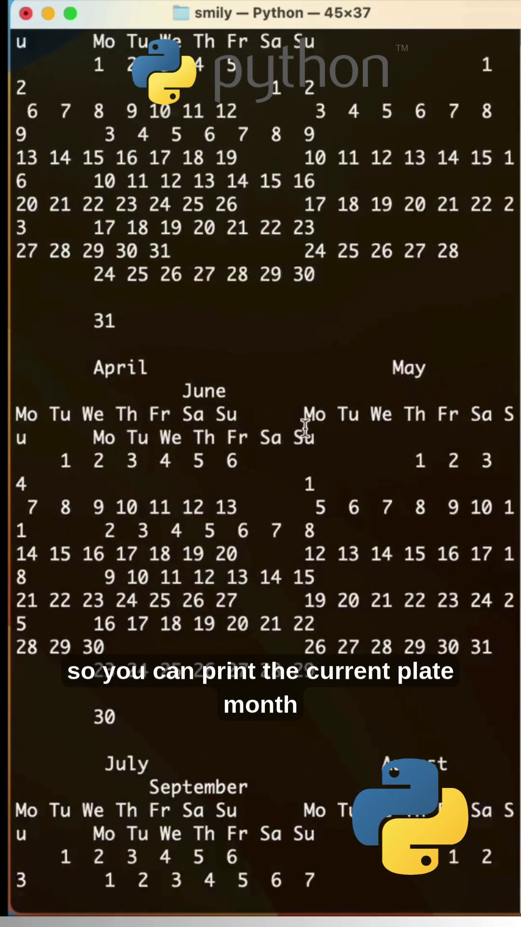